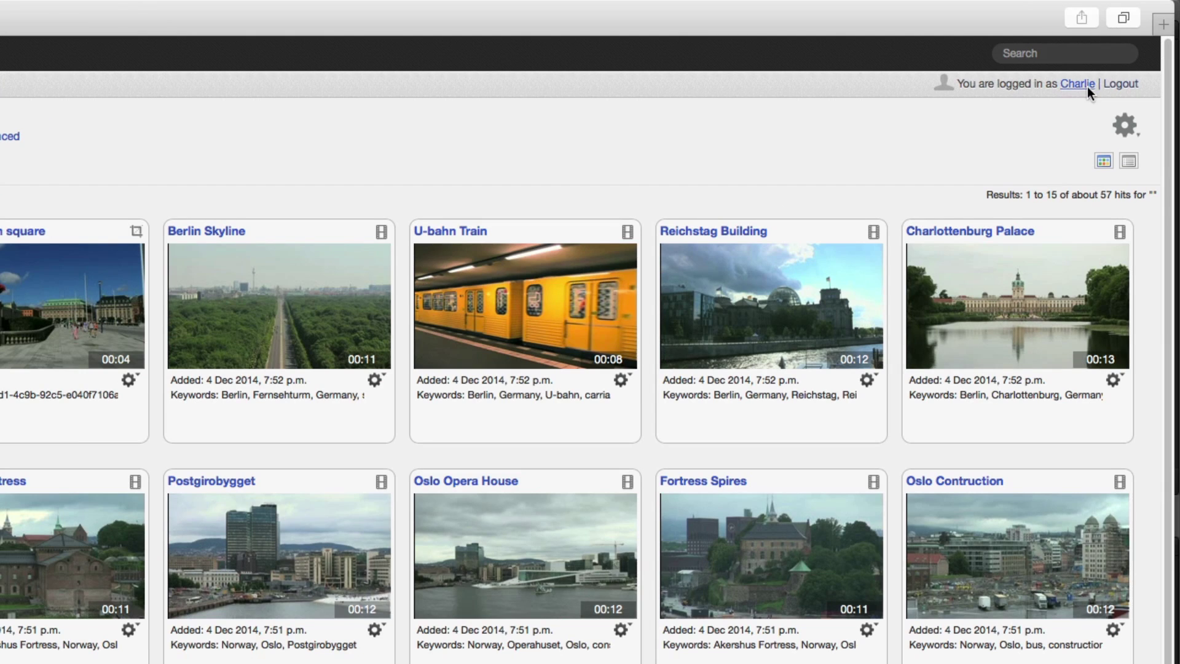
# Change the Theme setting from core to onyx and save the settings.
pyautogui.click(1087, 86)
pyautogui.click(645, 270)
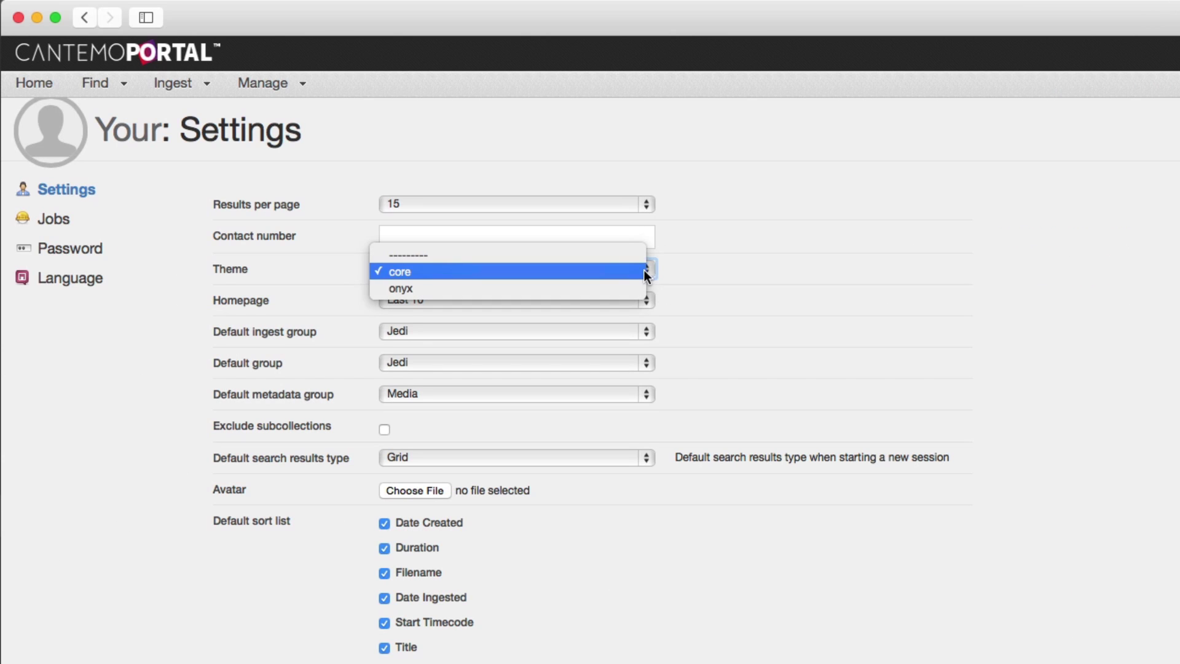
pyautogui.click(624, 287)
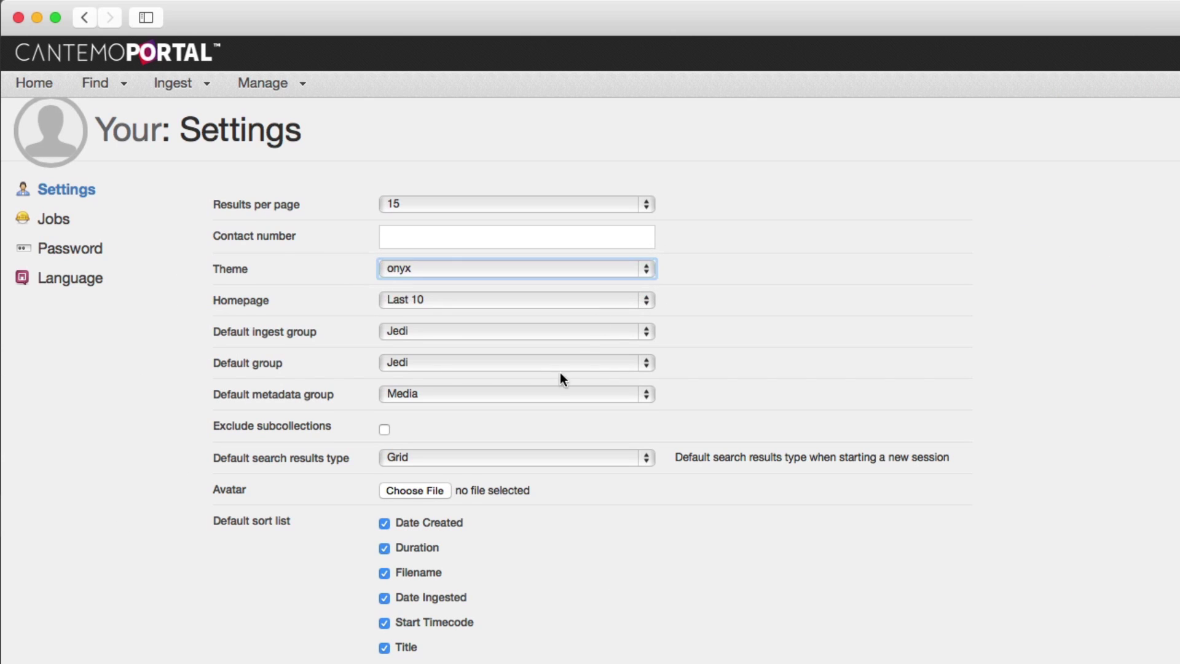
pyautogui.scroll(-5, 560, 372)
pyautogui.click(443, 599)
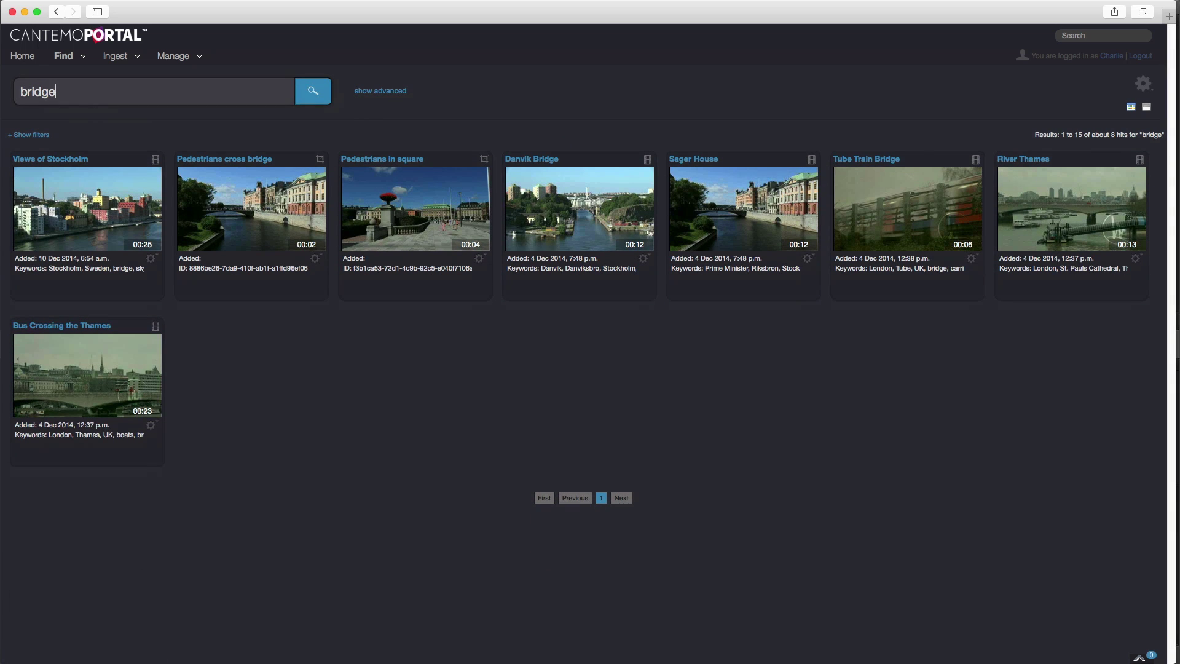
pyautogui.write('london')
# Search 'bridge -london' for the five Stockholm clips, then preview Views of Stockholm.
pyautogui.press('Return')
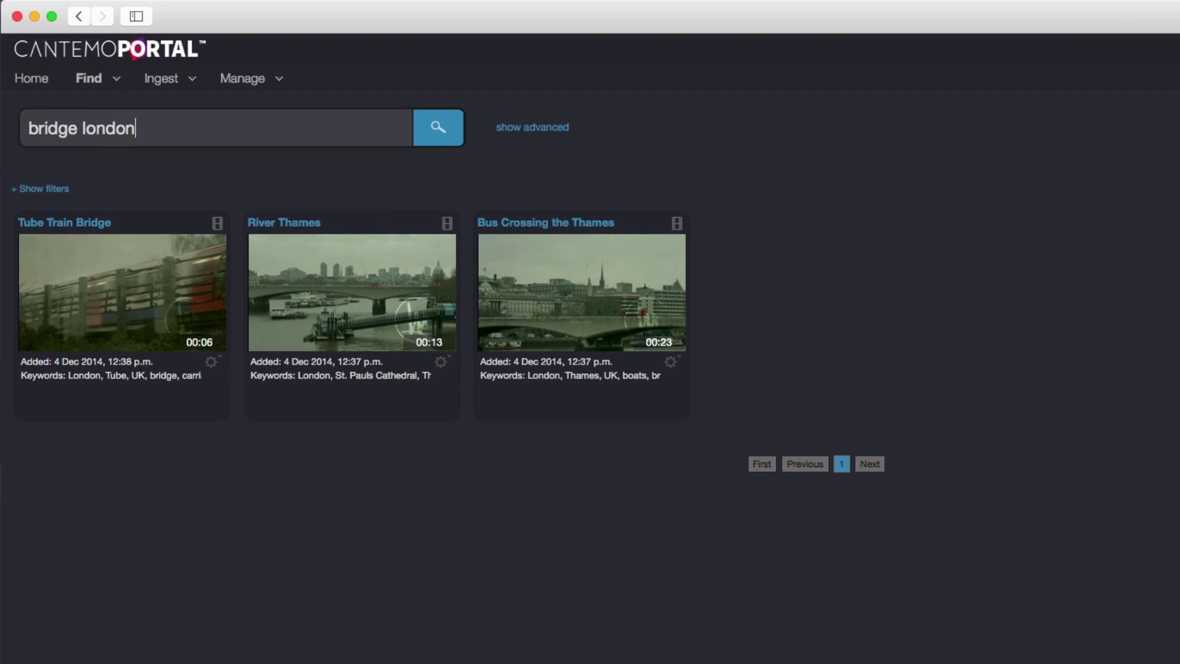
pyautogui.click(82, 128)
pyautogui.write('-')
pyautogui.press('Return')
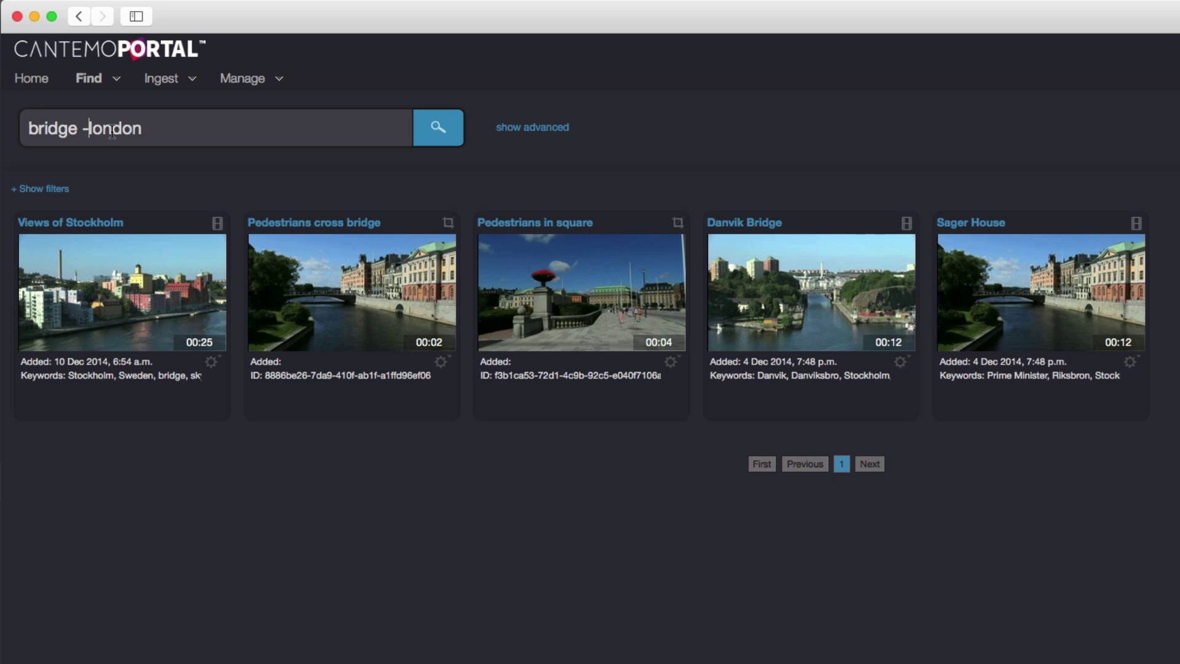
pyautogui.click(102, 390)
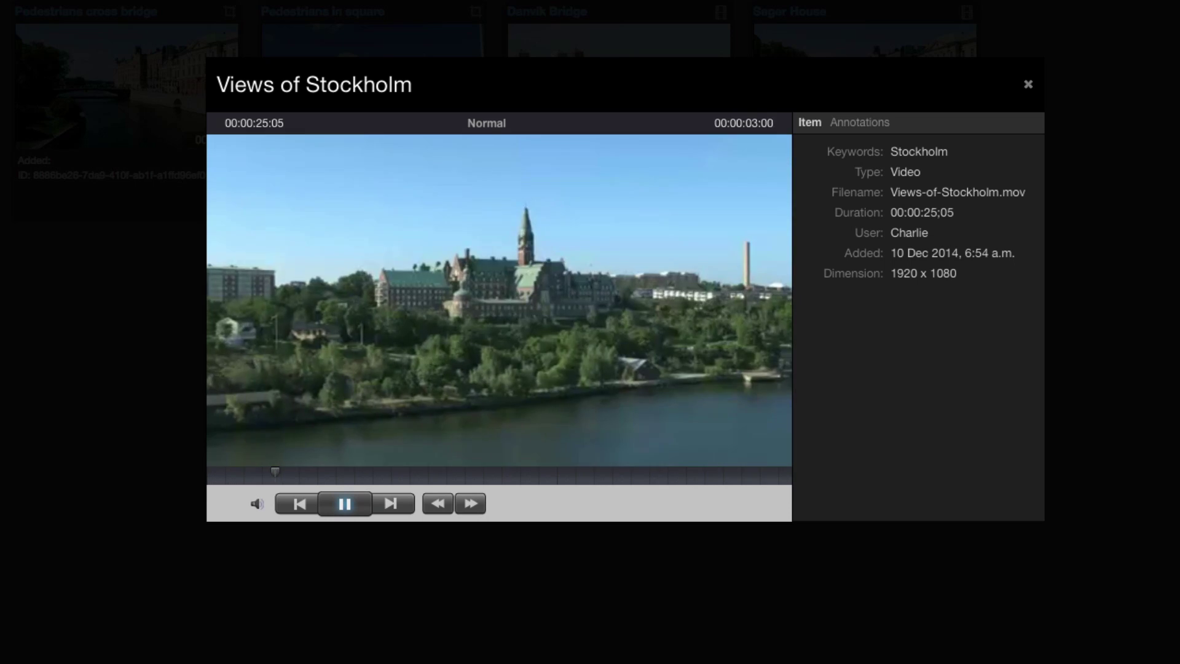
pyautogui.press('l')
pyautogui.press('l')
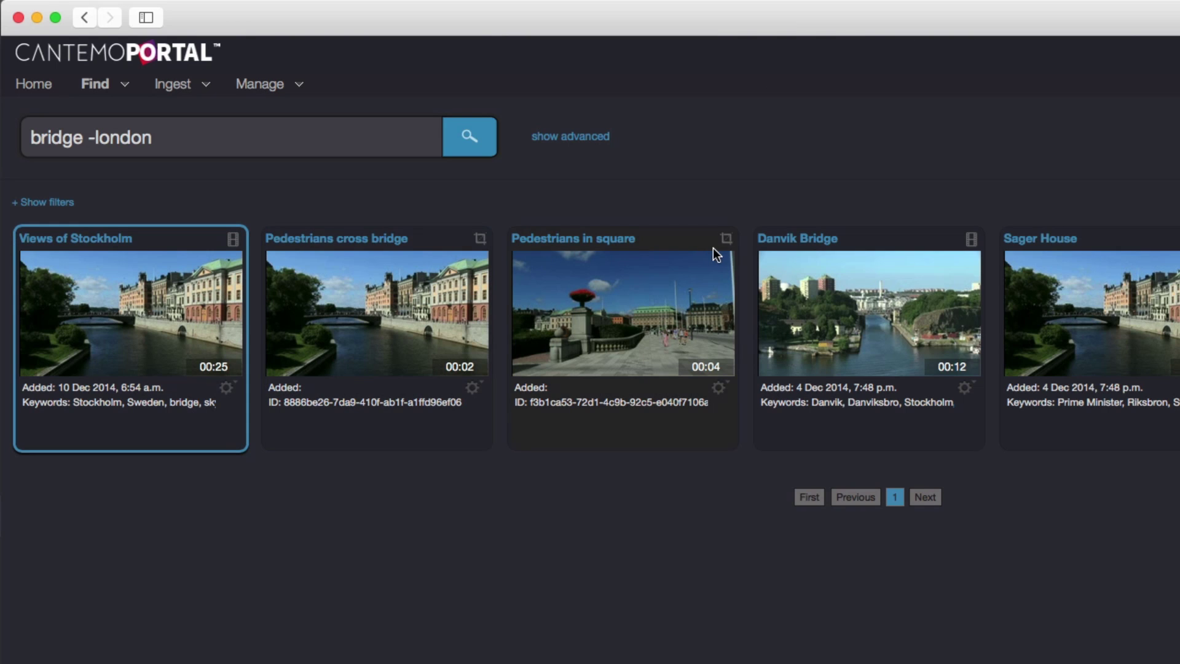
# Annotate Views of Stockholm and select its Pedestrians in square subclip.
pyautogui.click(228, 389)
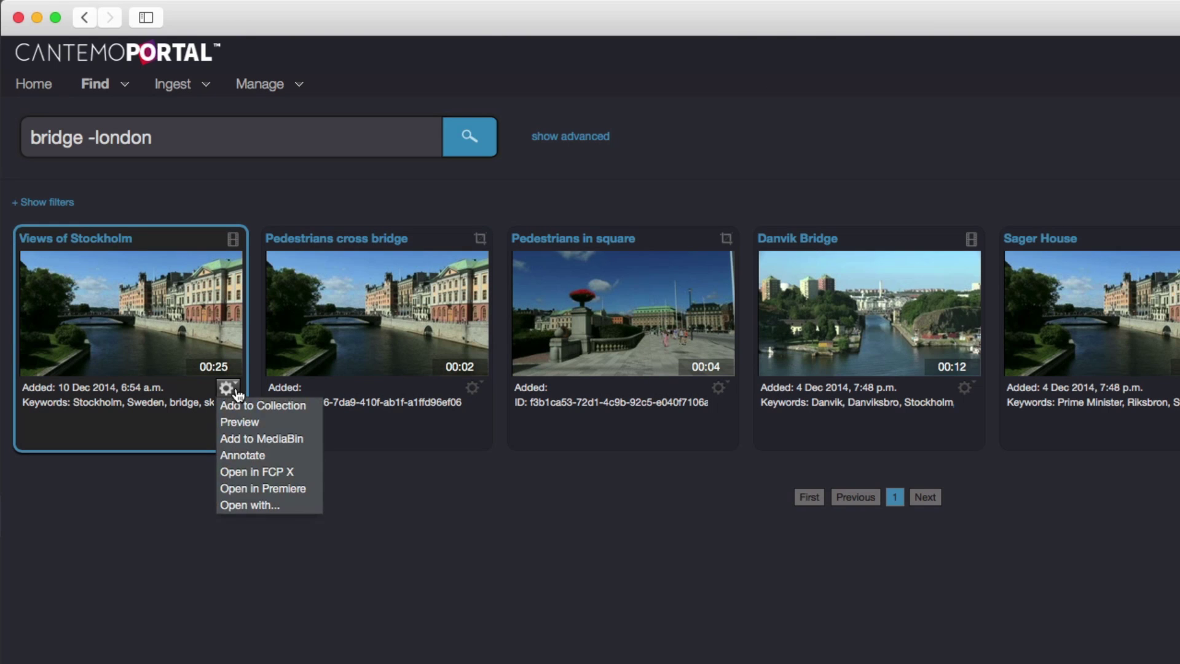
pyautogui.click(253, 460)
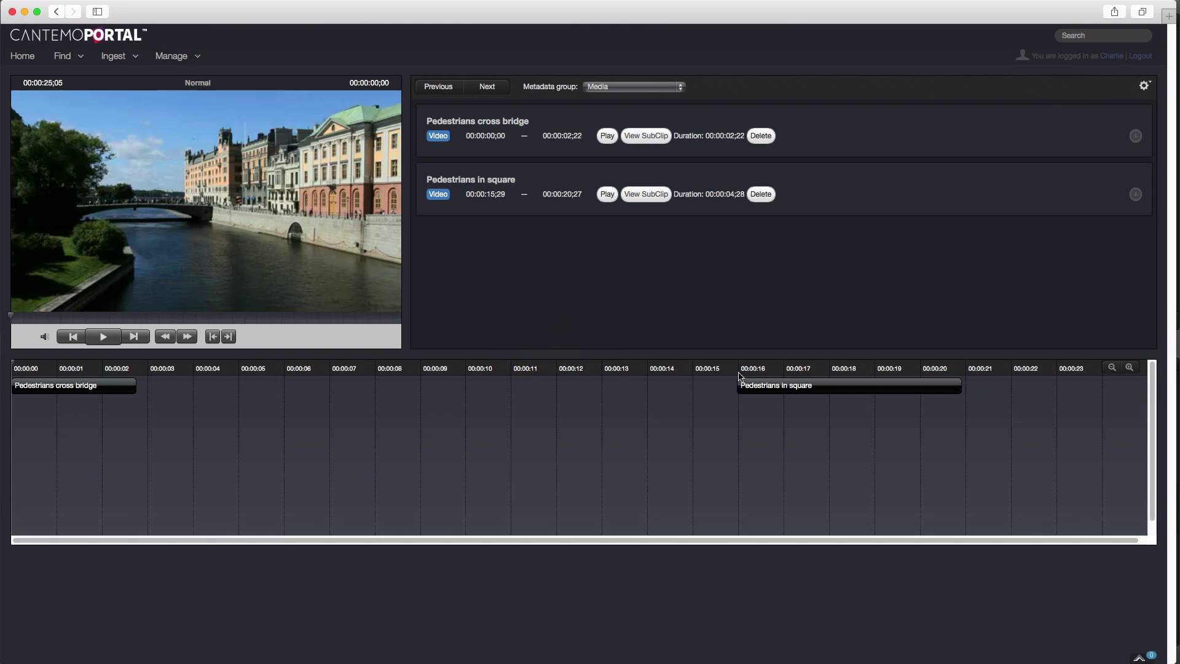
pyautogui.click(743, 381)
pyautogui.moveTo(737, 369); pyautogui.dragTo(849, 369)
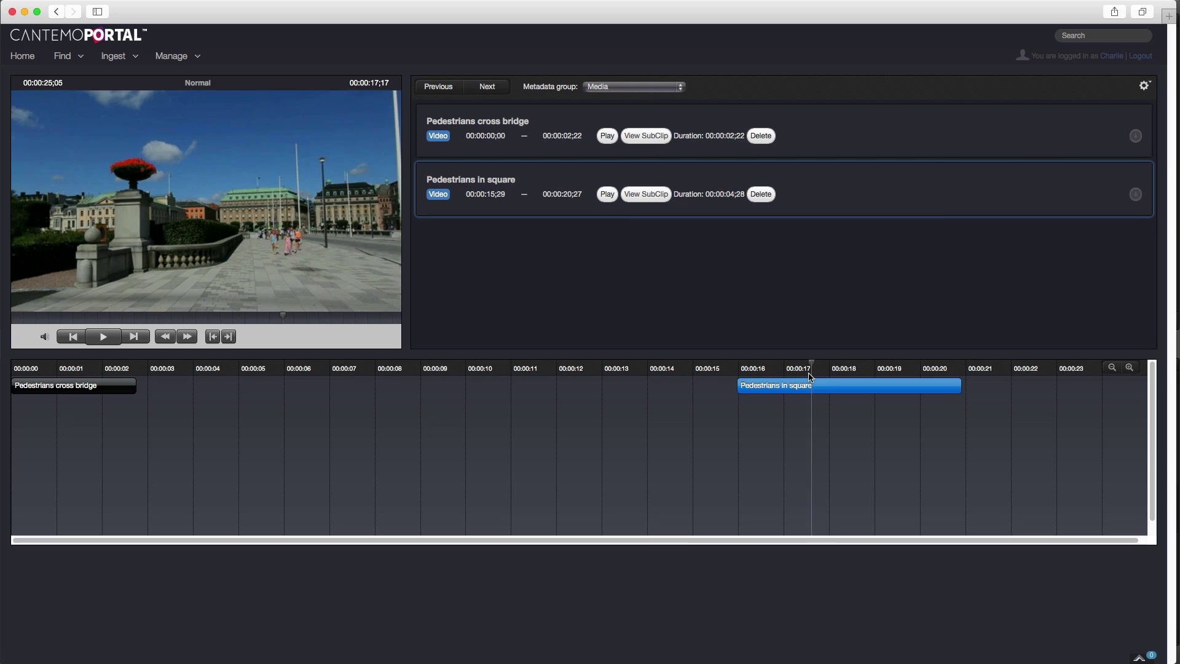
# Play the Pedestrians in square subclip and open it in Final Cut Pro X.
pyautogui.click(647, 194)
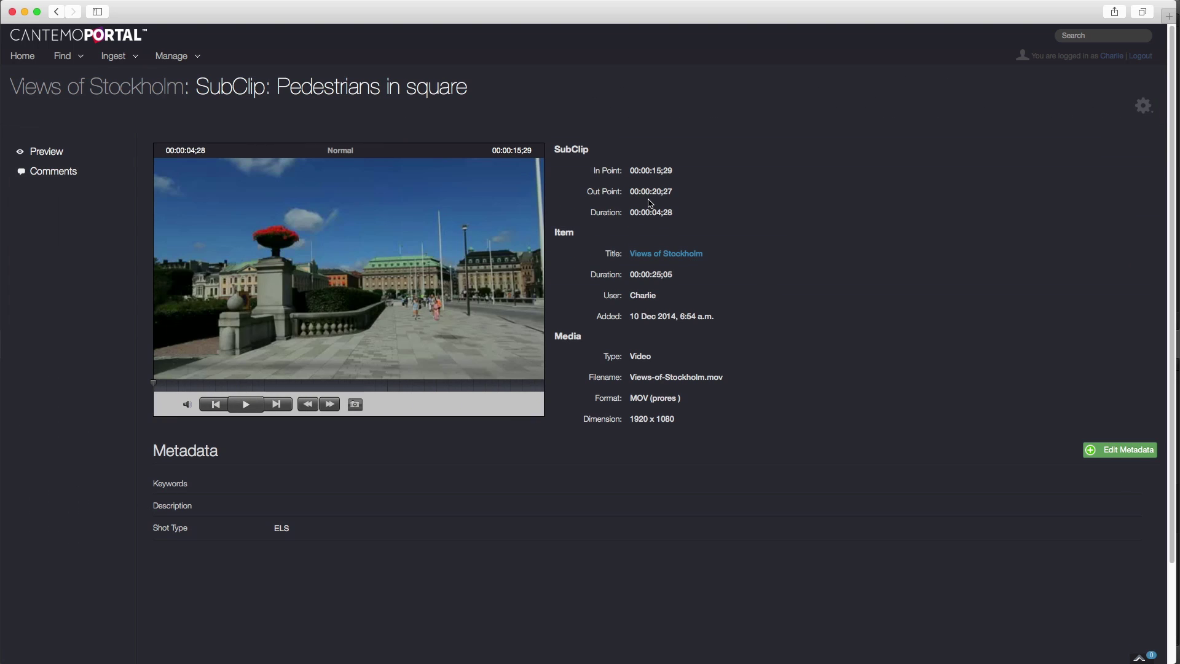
pyautogui.click(245, 403)
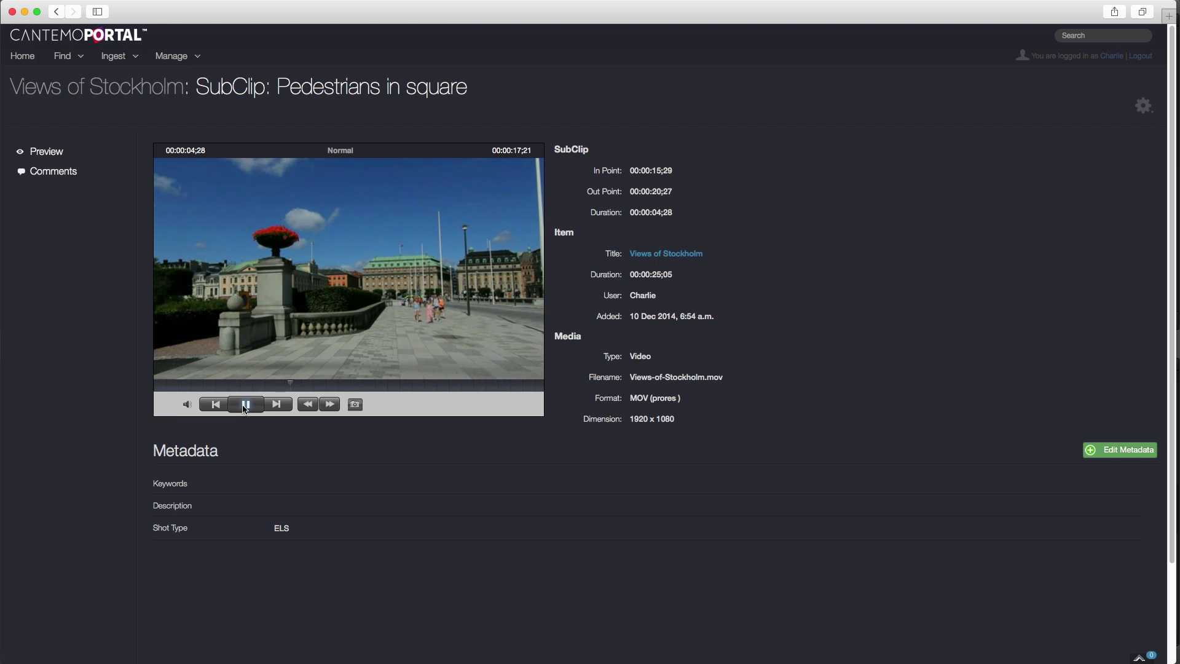
pyautogui.click(246, 404)
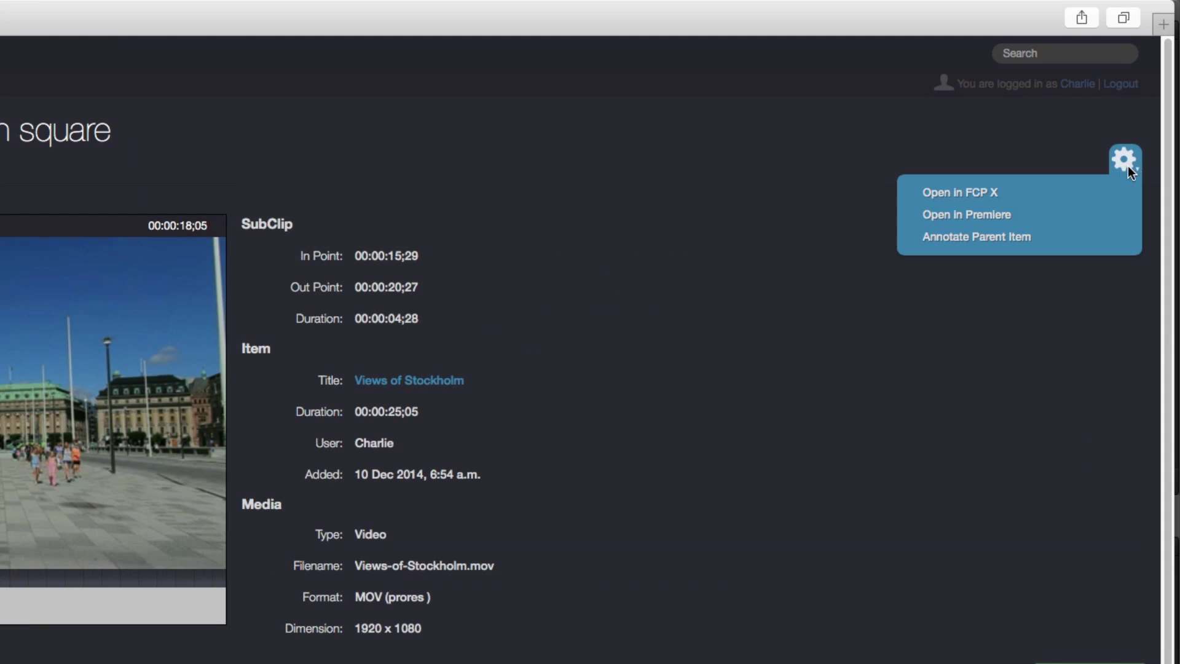
pyautogui.click(975, 199)
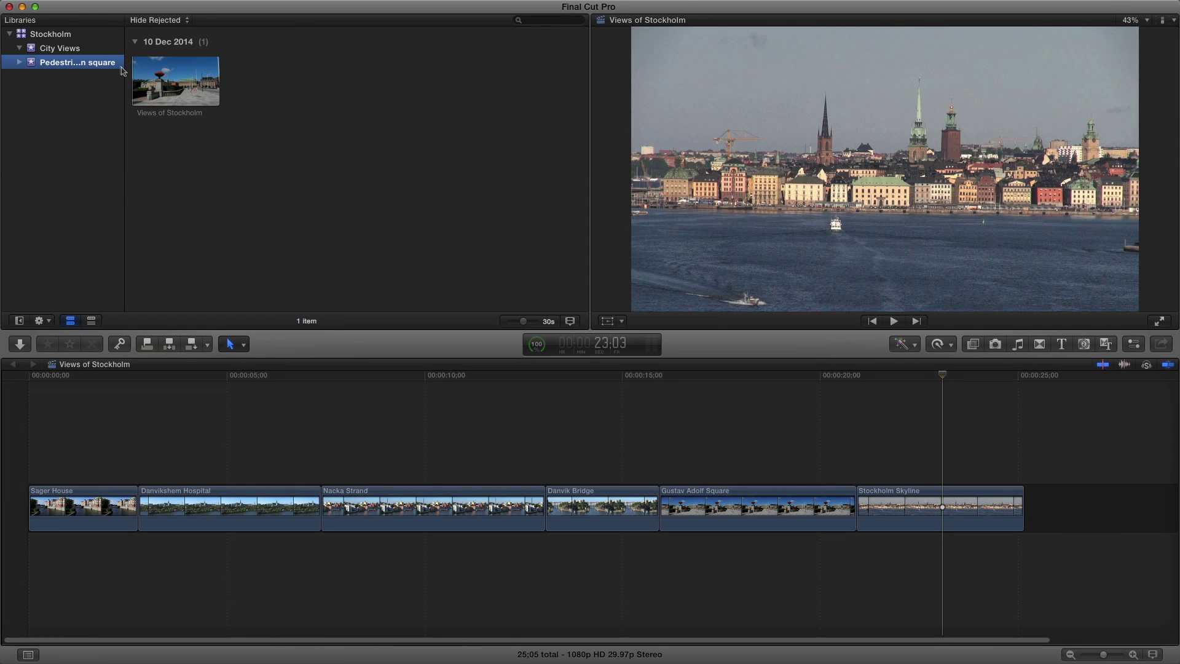
pyautogui.click(139, 80)
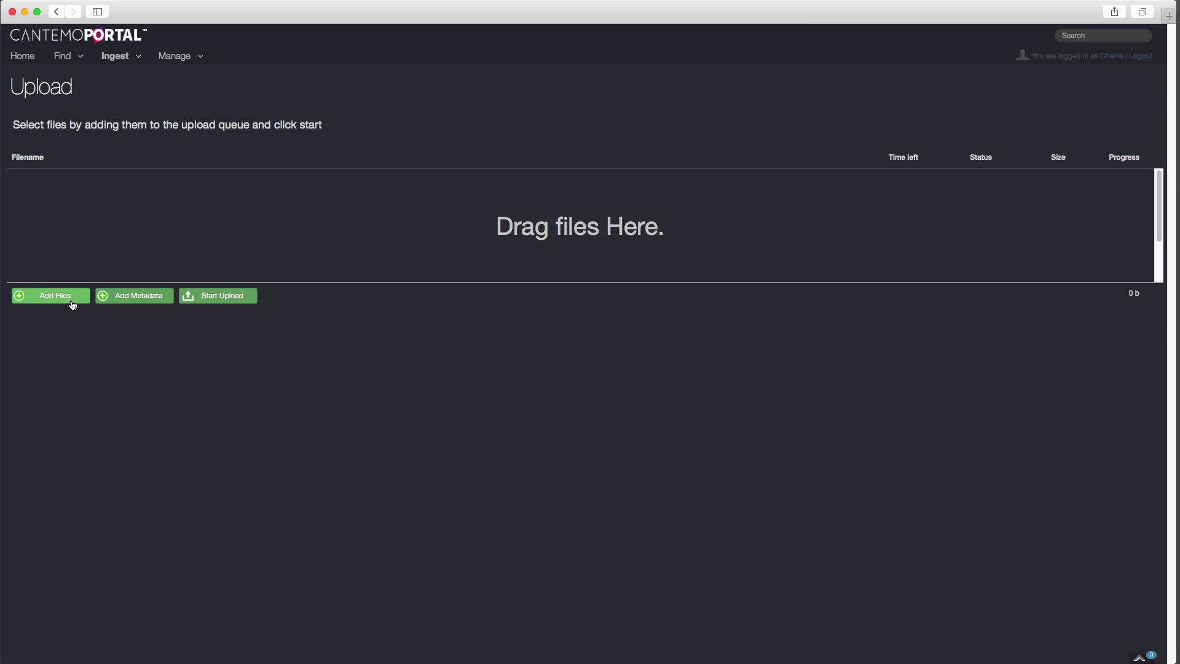
# Queue the five R3D files from the Montréal folder and start the upload.
pyautogui.click(71, 303)
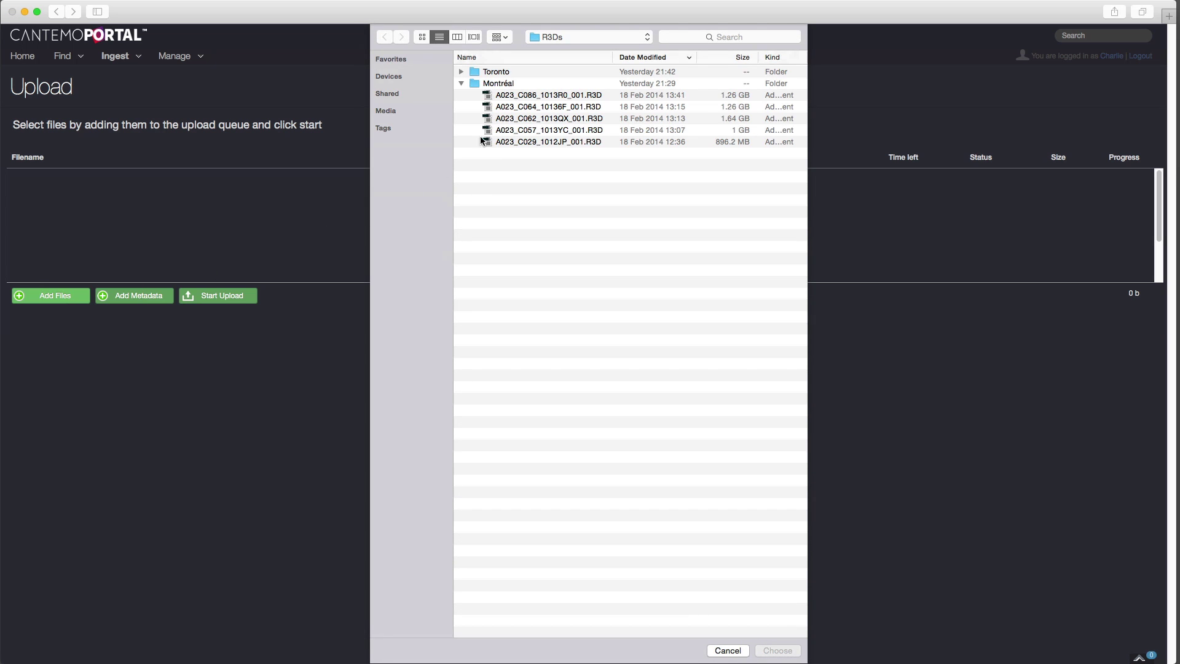
pyautogui.click(511, 96)
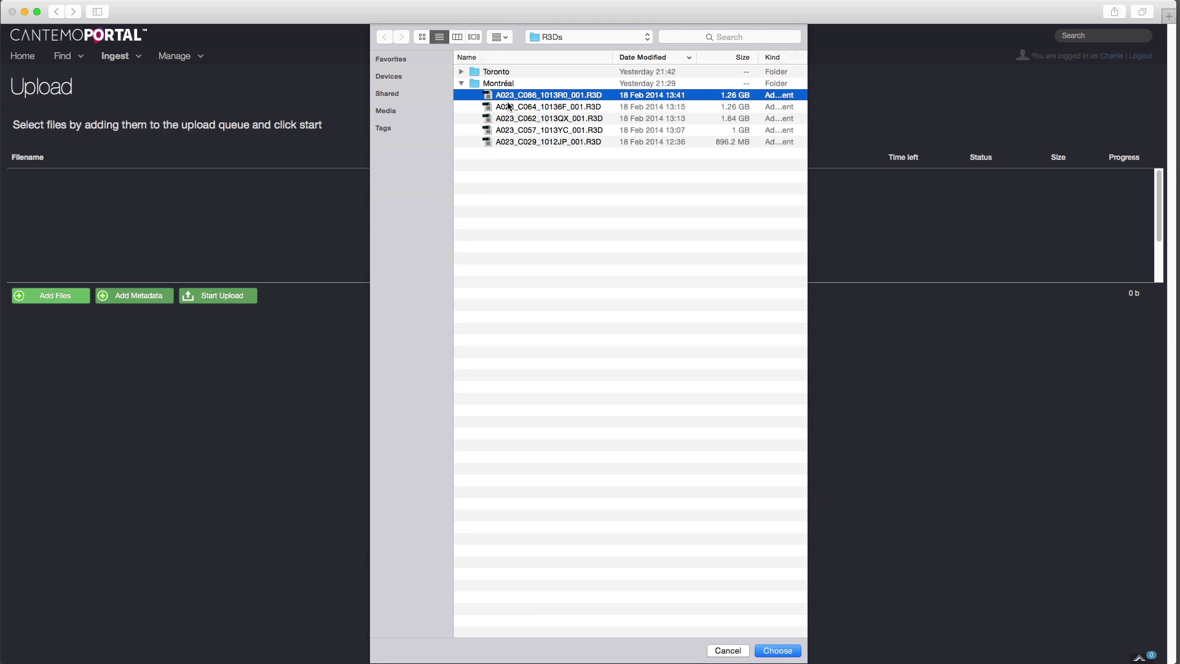
pyautogui.keyDown('shift'); pyautogui.click(508, 142); pyautogui.keyUp('shift')
pyautogui.click(777, 650)
pyautogui.click(222, 296)
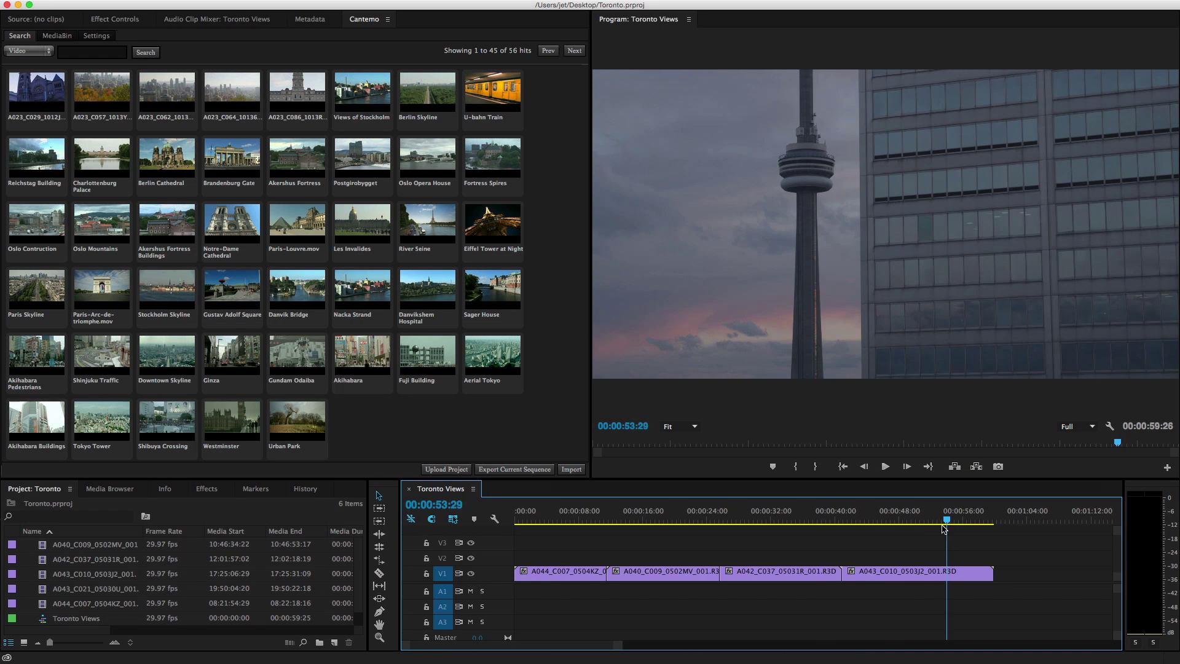
# Begin uploading the Toronto project and add the keyword Toronto to all its files.
pyautogui.moveTo(947, 517); pyautogui.dragTo(524, 517)
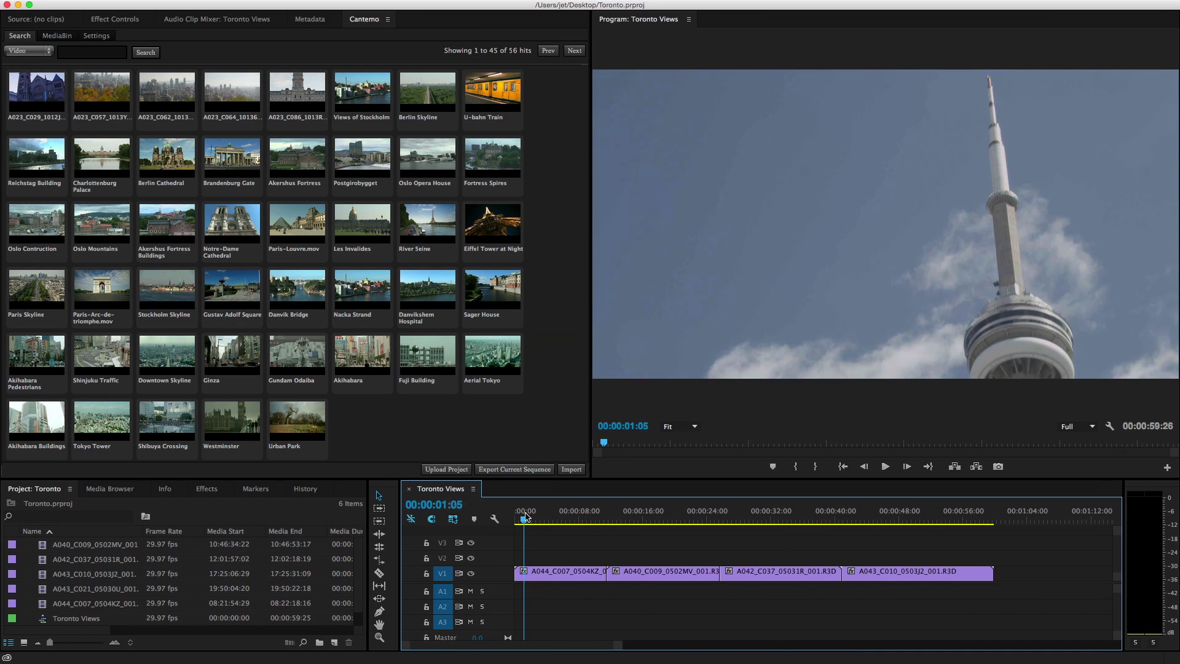
pyautogui.click(449, 470)
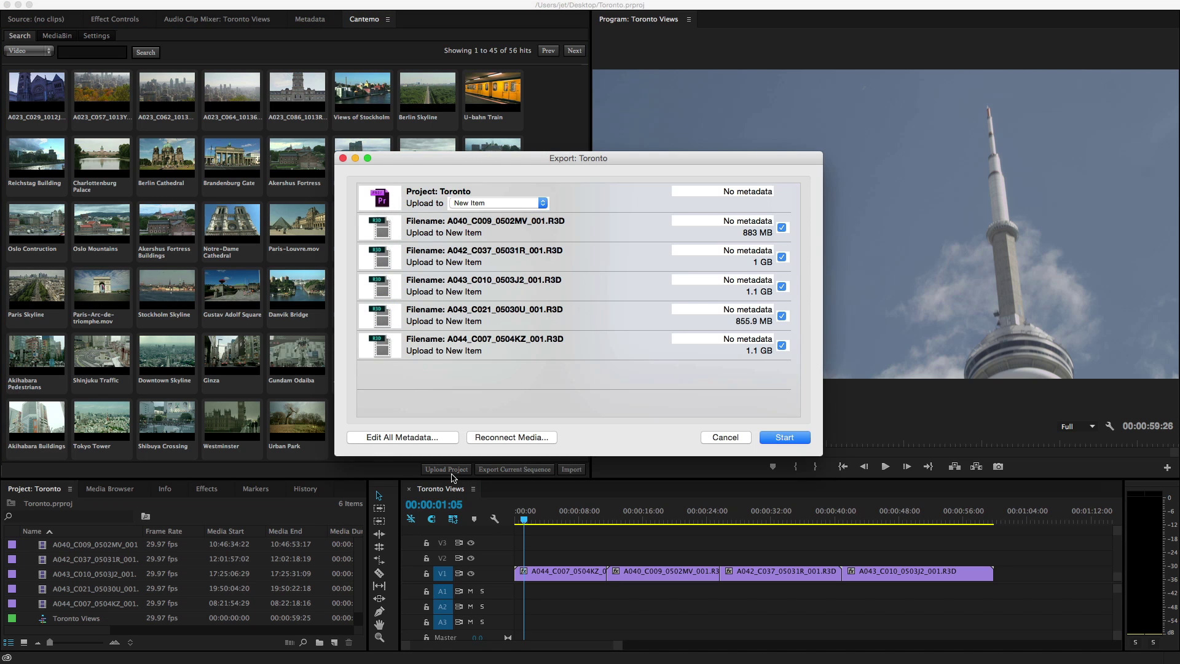
pyautogui.click(435, 437)
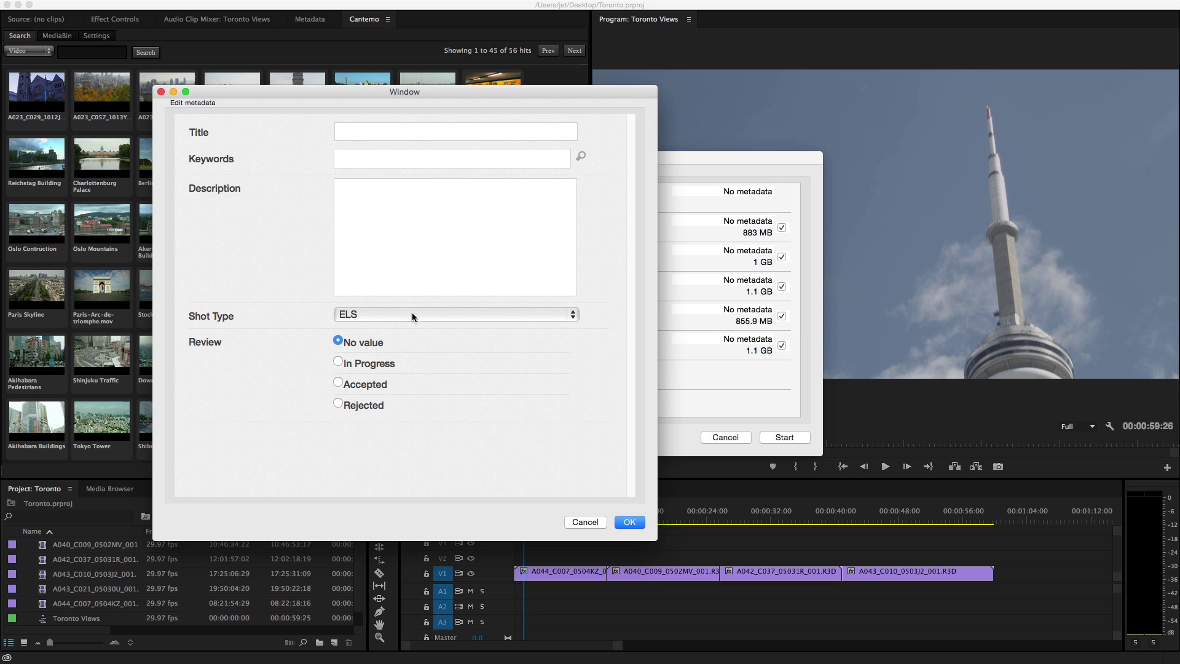
pyautogui.click(400, 161)
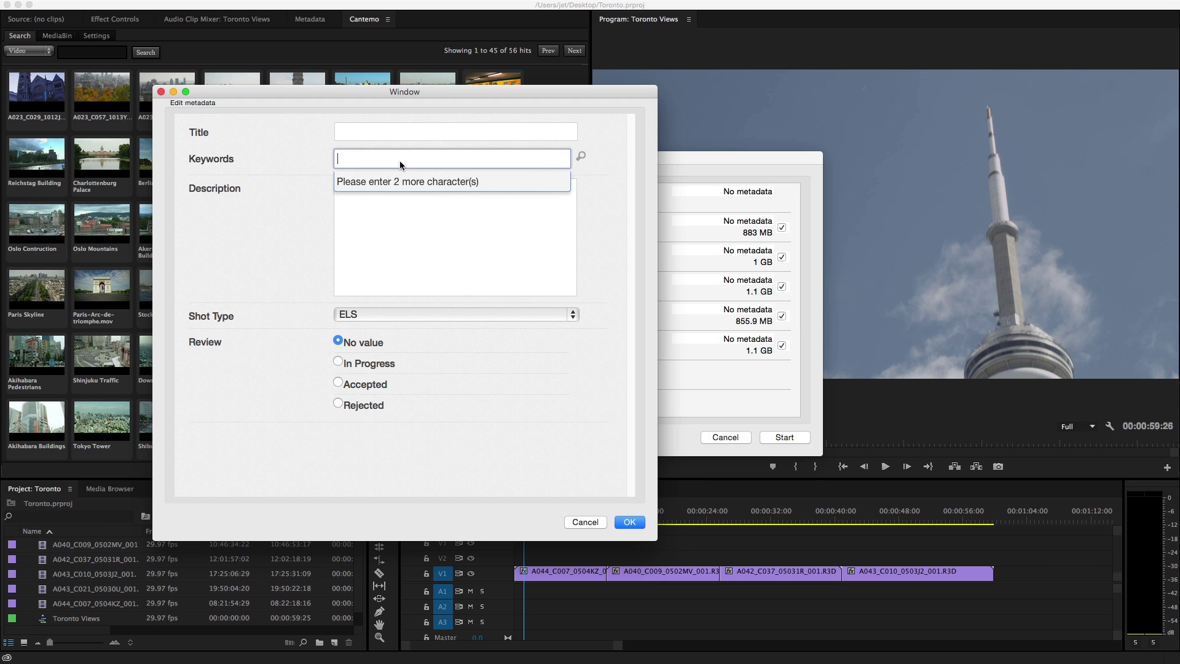
pyautogui.write('Toronto')
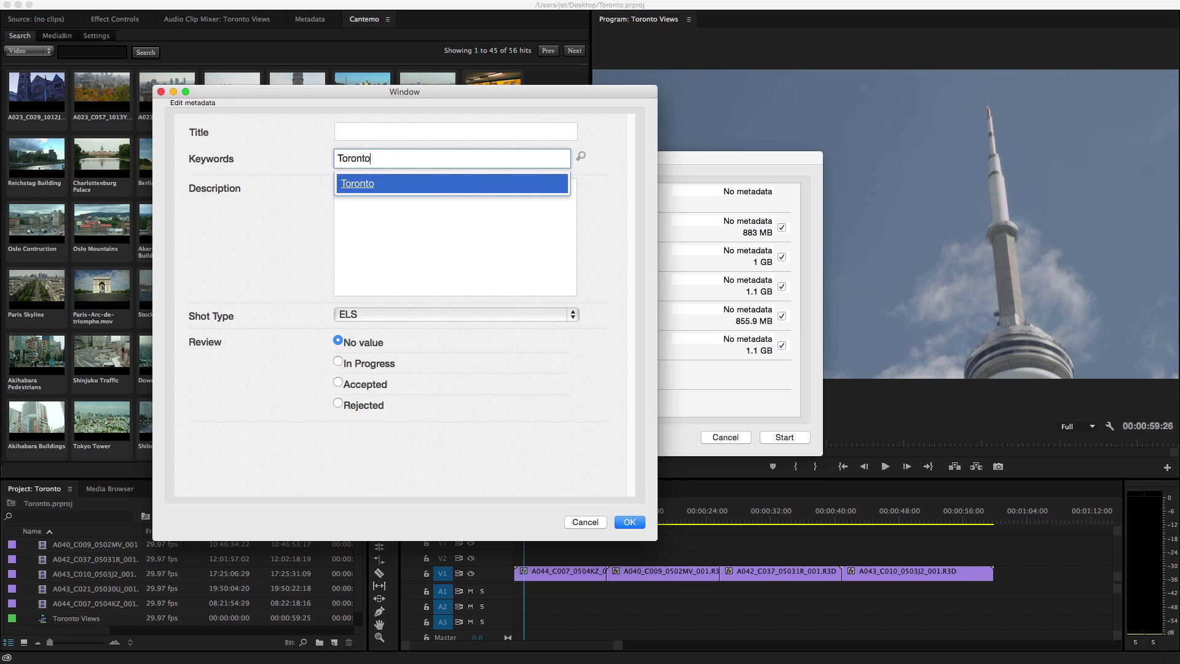
pyautogui.press('Return')
pyautogui.write('Can')
# Add the Canada keyword, set review to In Progress, and start the upload.
pyautogui.press('Down')
pyautogui.press('Return')
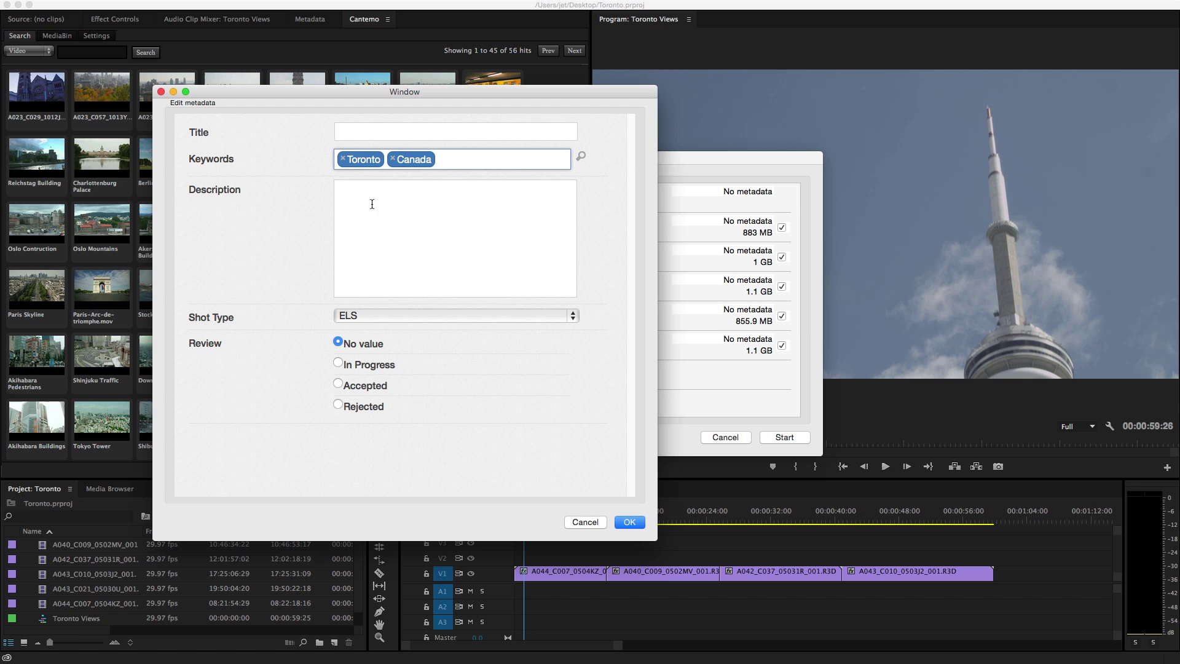
pyautogui.click(338, 363)
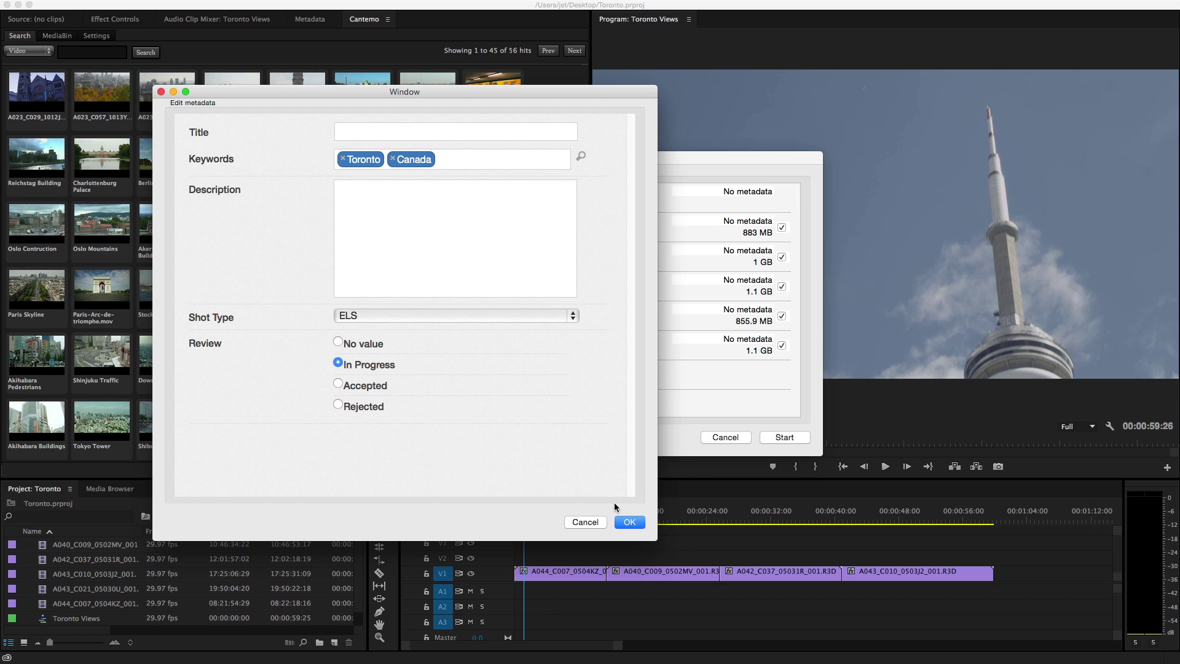
pyautogui.click(629, 522)
pyautogui.click(784, 437)
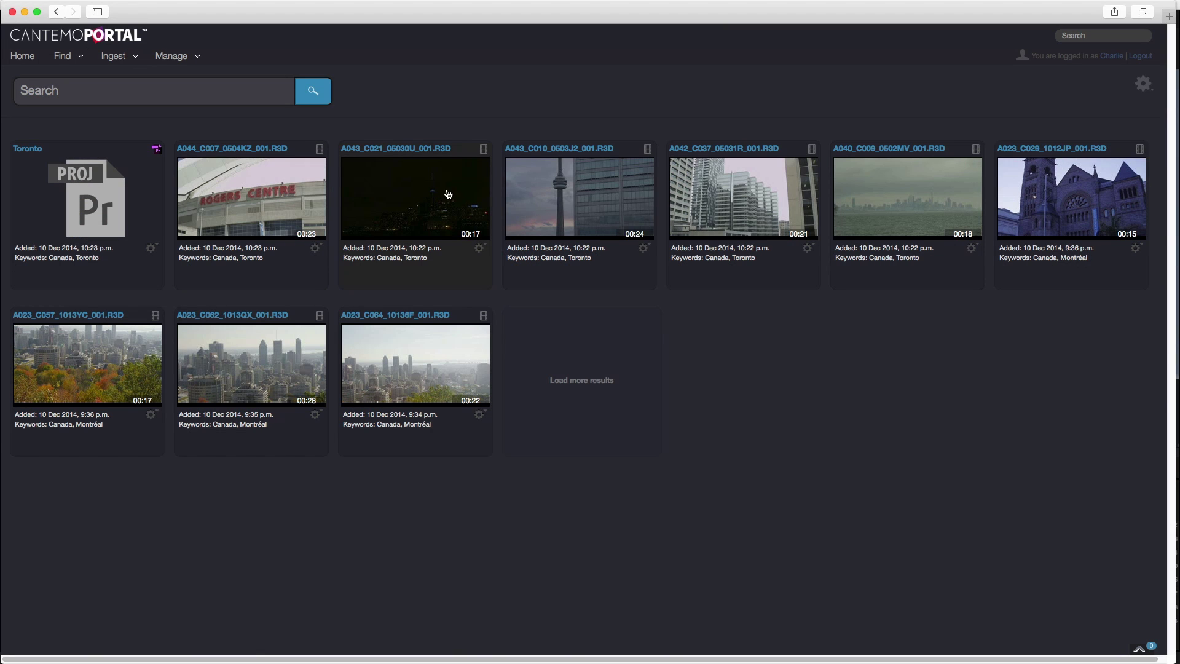
# Play the A043_C010_0503J2_001.R3D clip and expand the Stockholm project's Project Items.
pyautogui.click(579, 199)
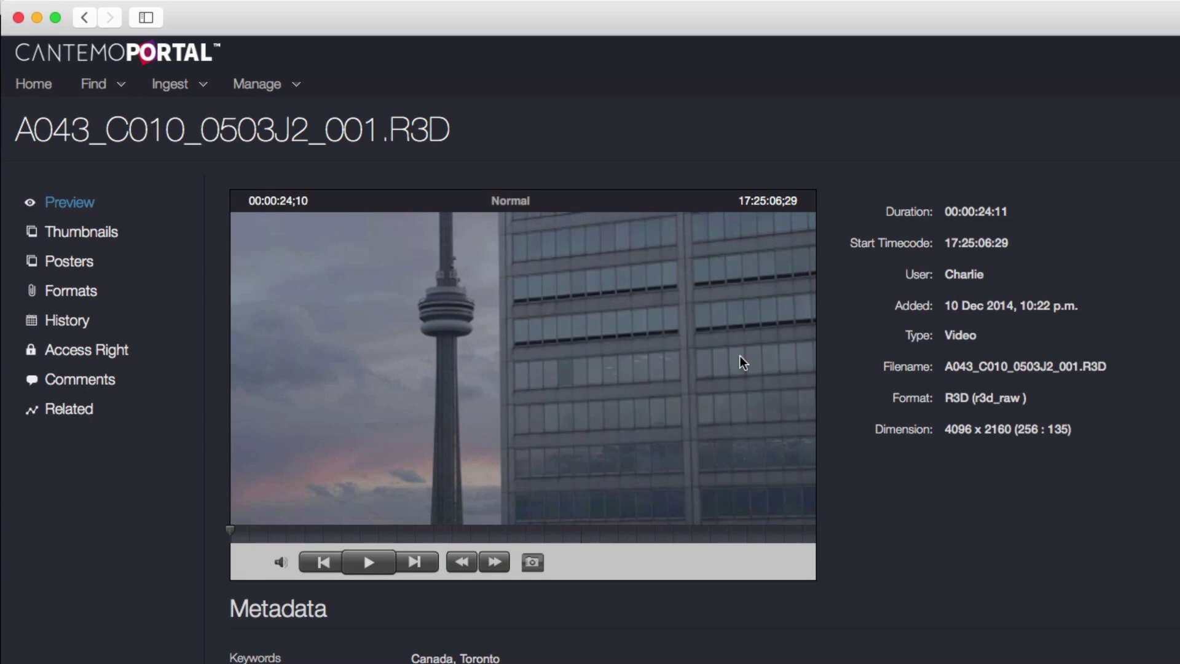
pyautogui.click(373, 562)
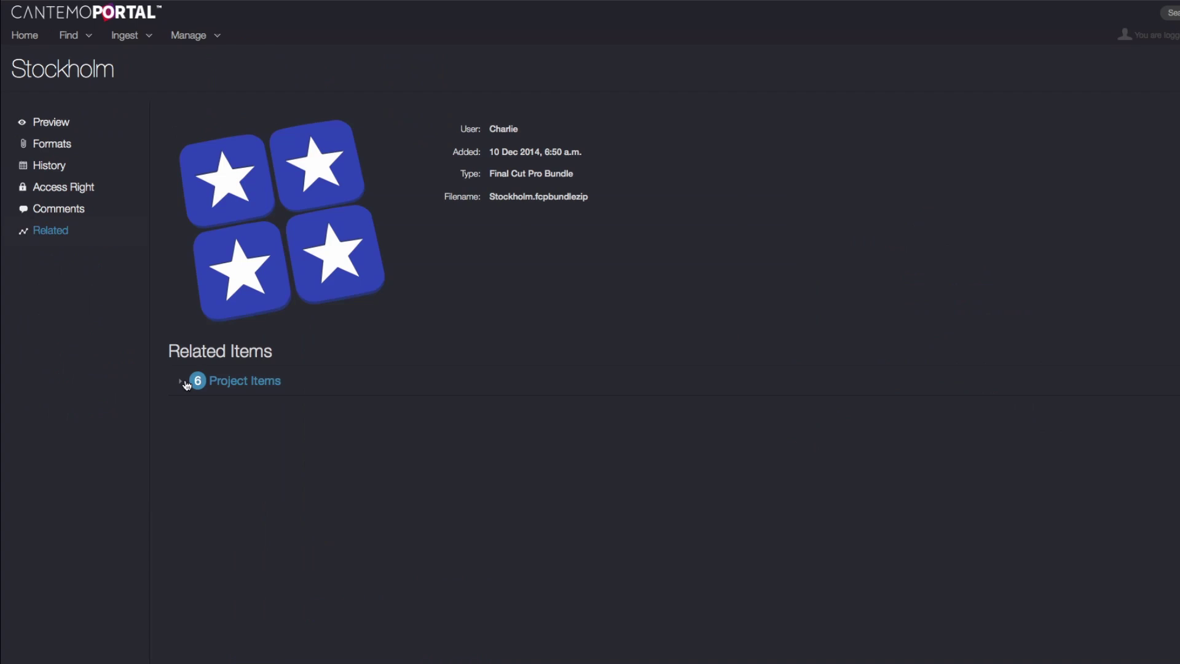
pyautogui.click(187, 381)
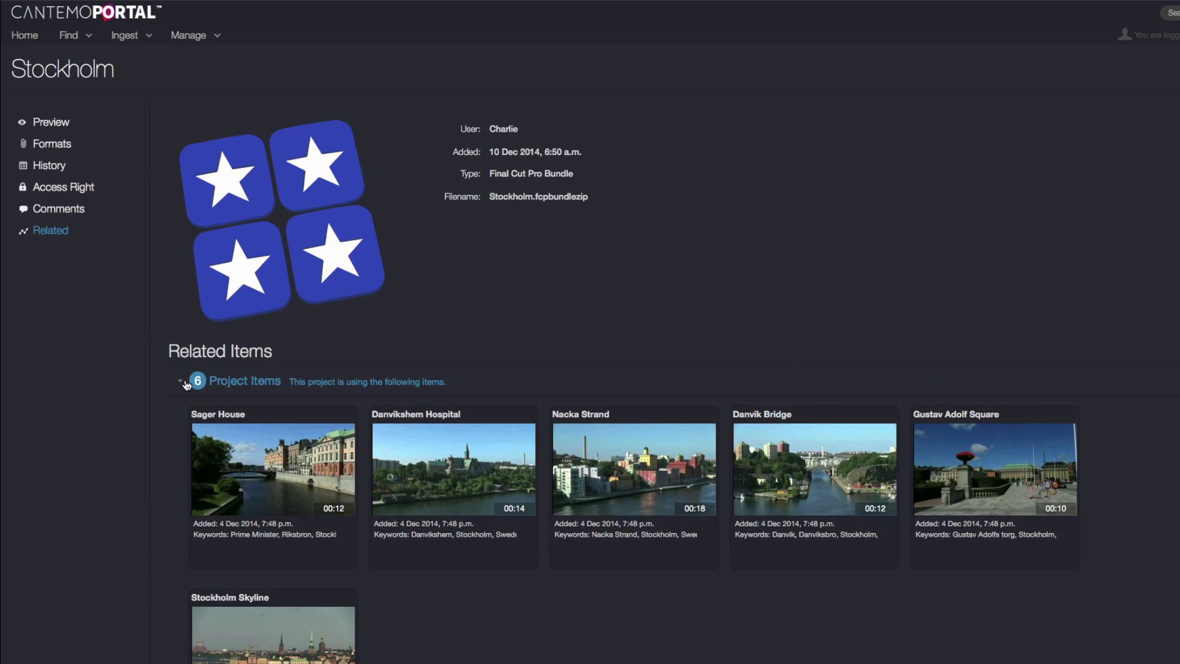
pyautogui.scroll(-3, 186, 383)
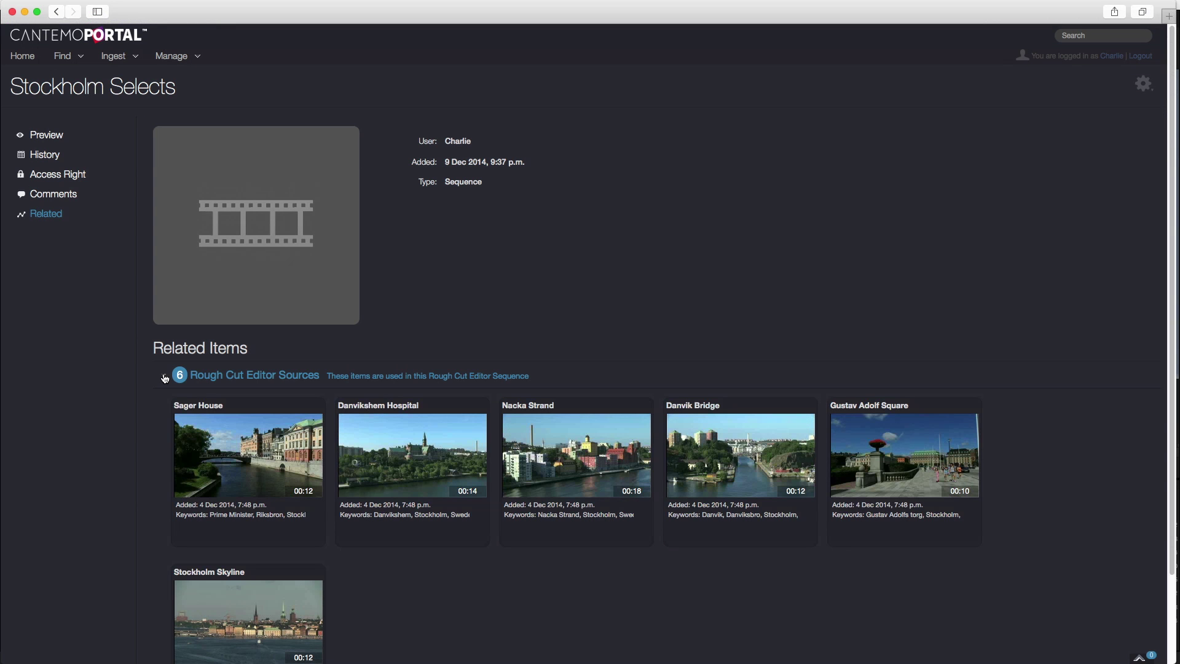
pyautogui.scroll(-3, 164, 377)
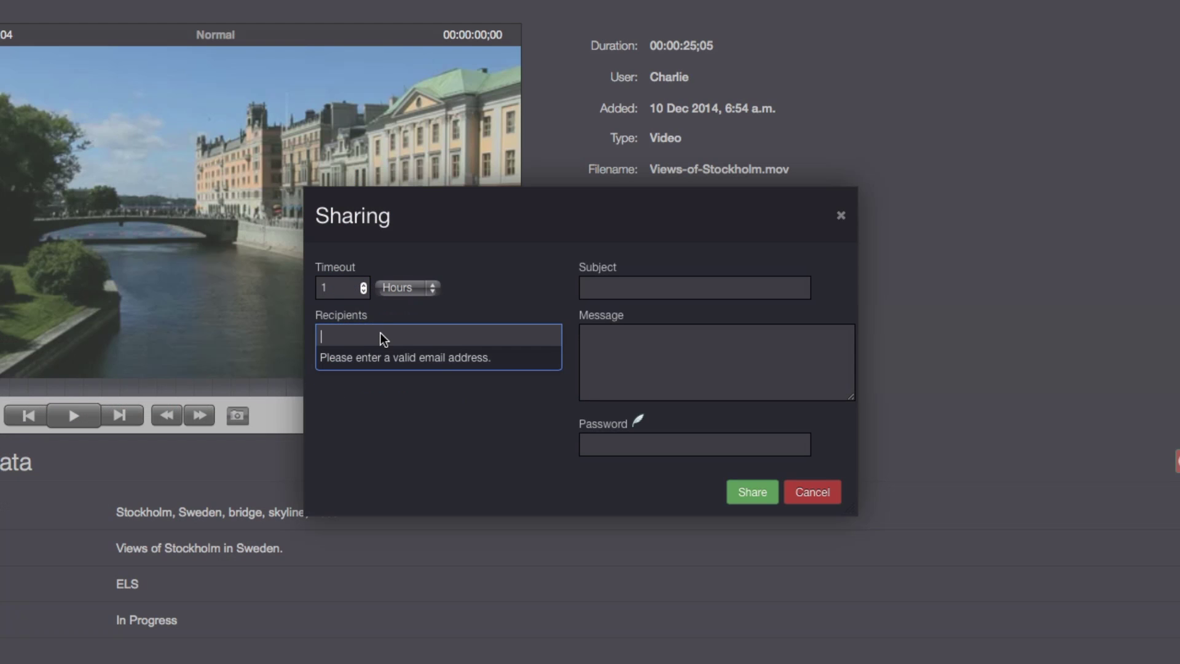
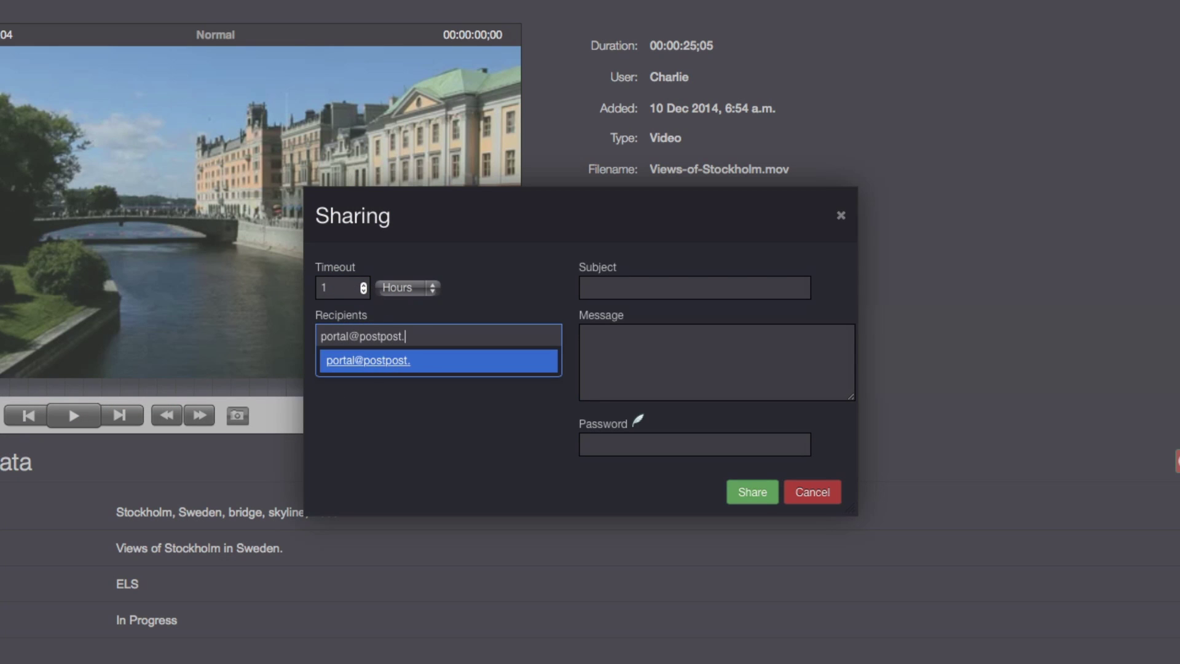
pyautogui.press('Return')
pyautogui.click(592, 292)
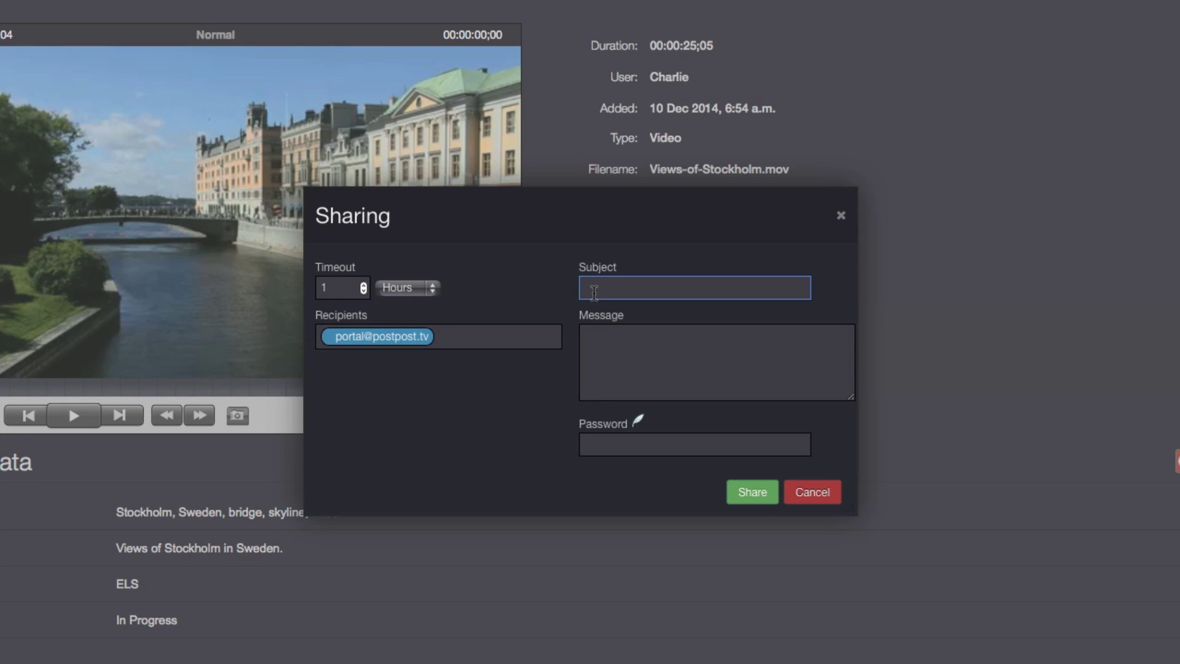
pyautogui.write('Stockholm Proj')
pyautogui.write('ect Review')
pyautogui.click(589, 333)
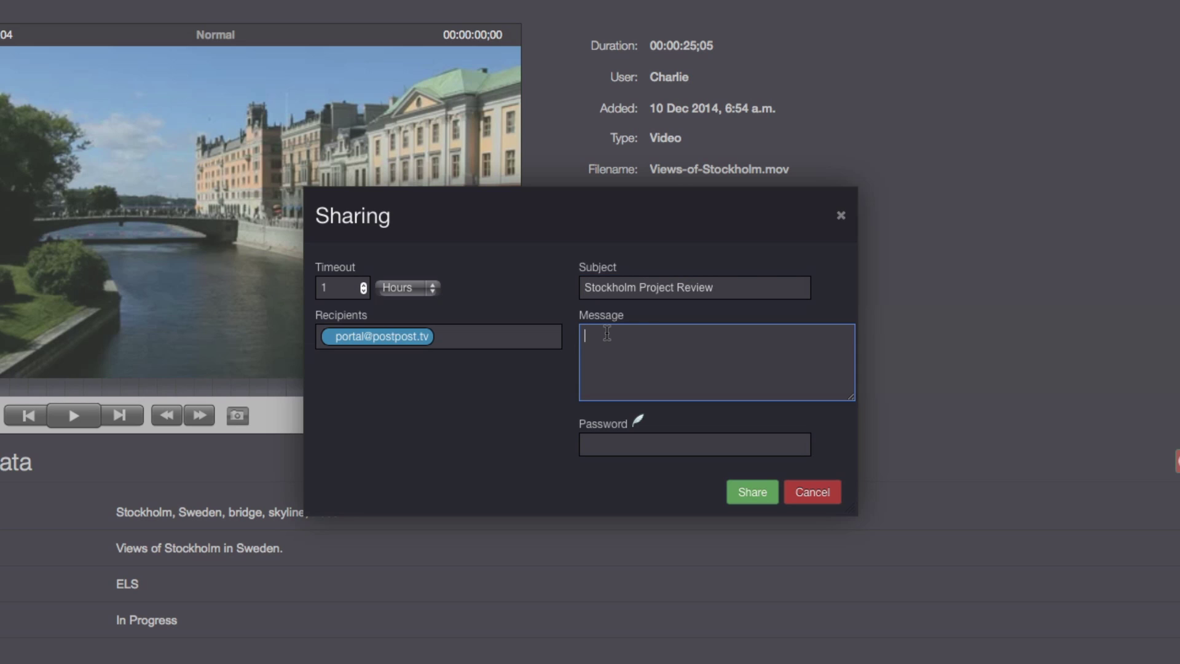
pyautogui.write('The Stockholm clips are')
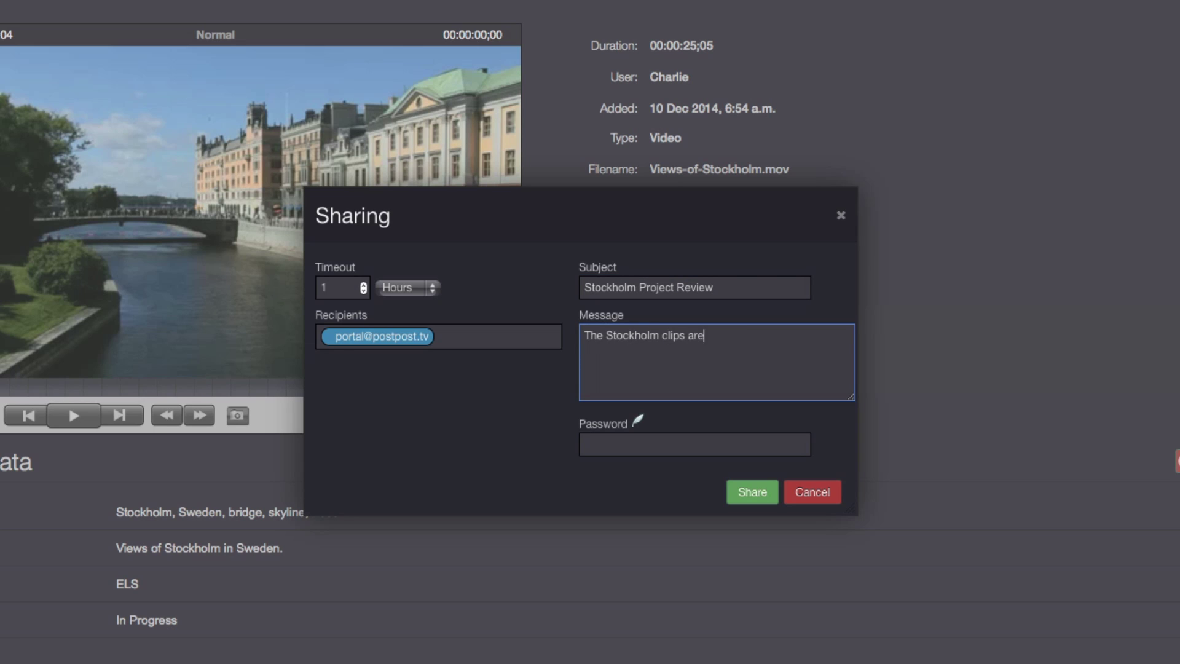
pyautogui.write(' ready for review.')
pyautogui.click(761, 497)
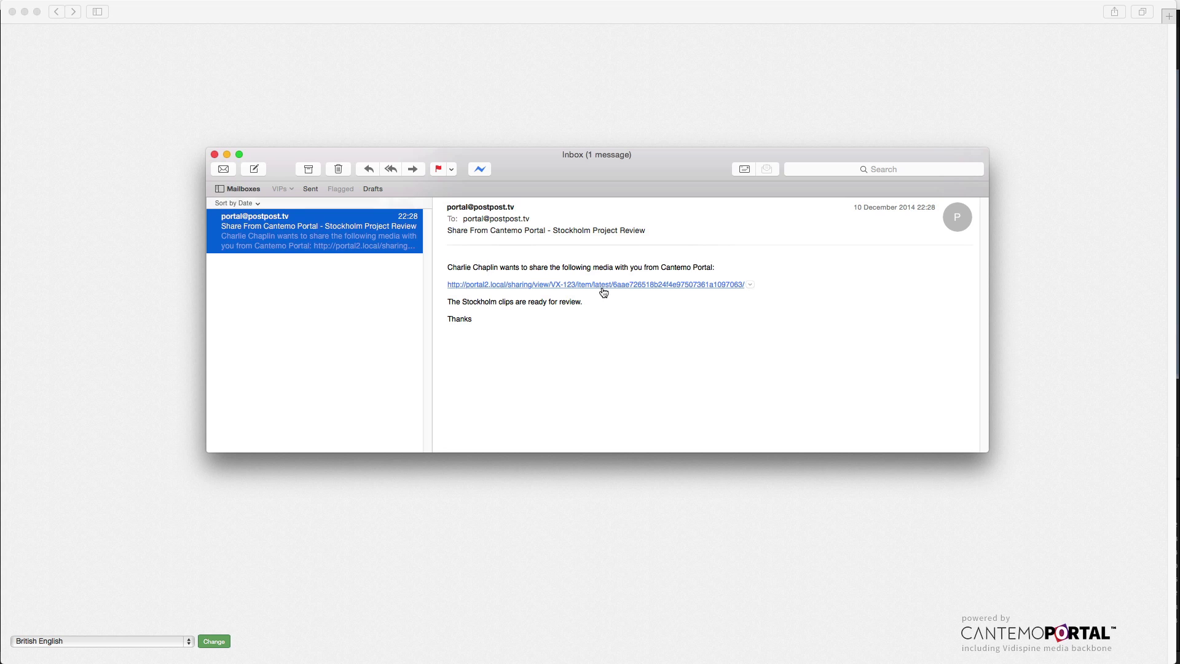
pyautogui.click(605, 285)
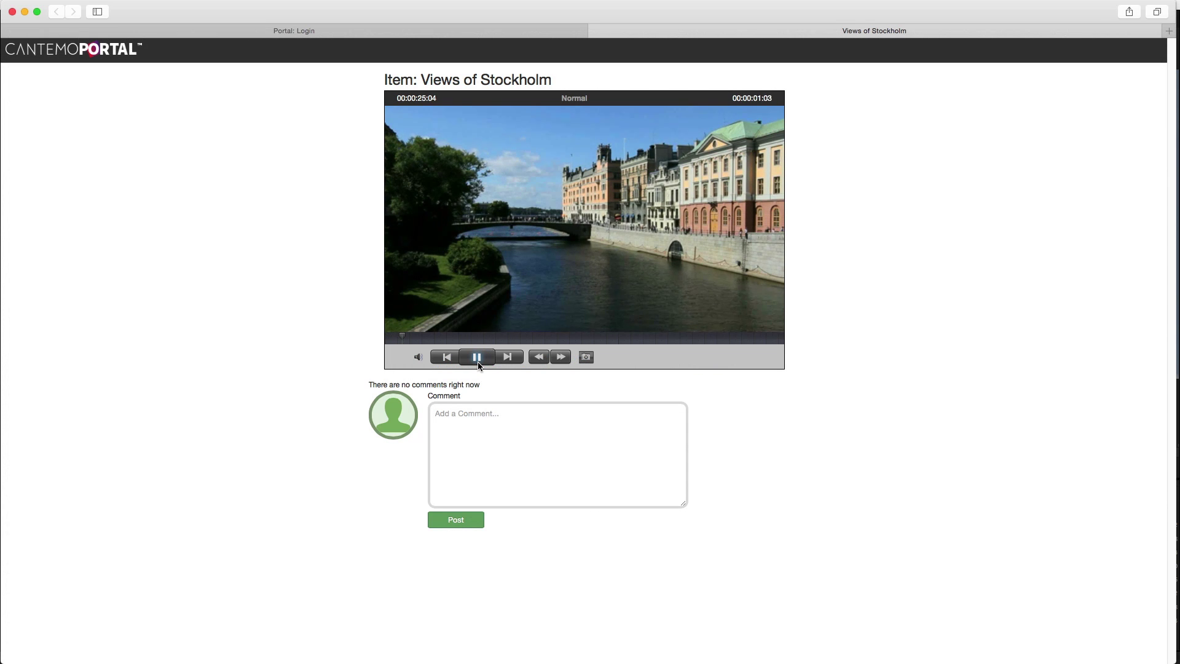
# Fast-forward and pause the shared video, then post the comment 'Looks great so far.'.
pyautogui.press('l')
pyautogui.press('l')
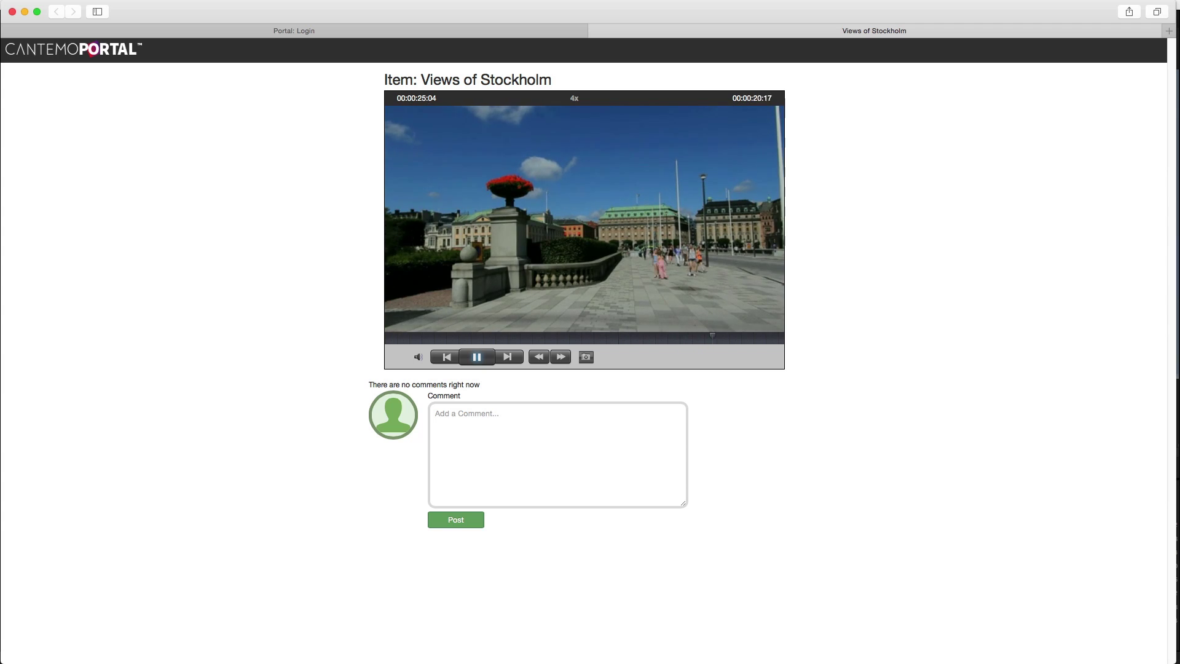
pyautogui.press('k')
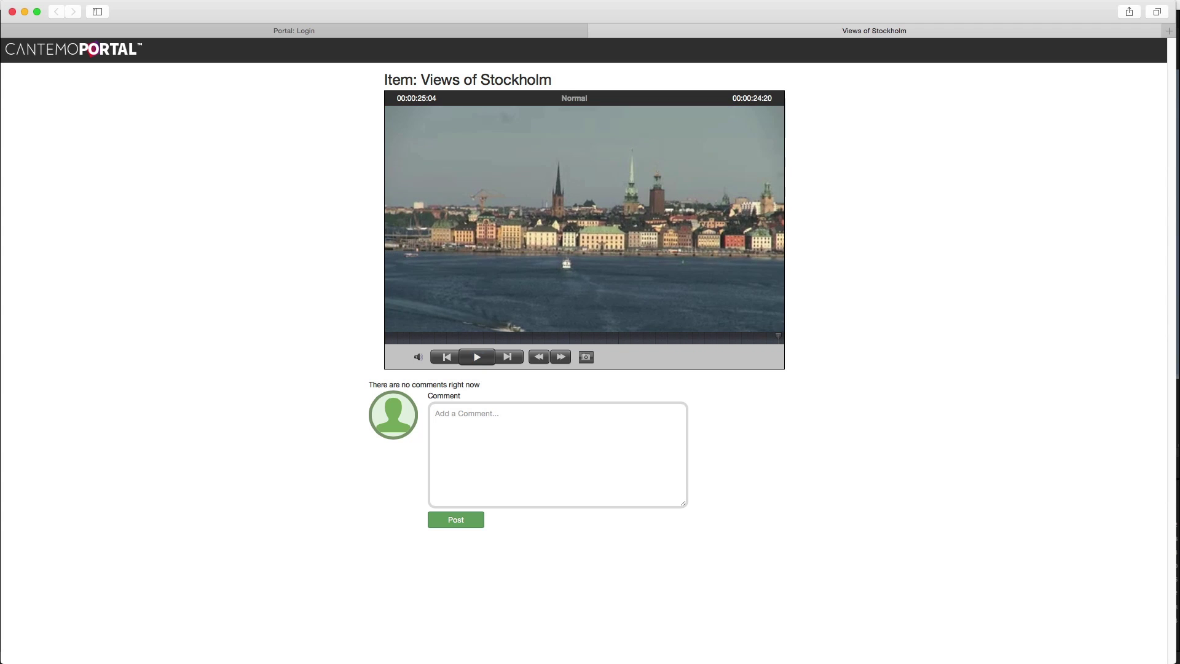
pyautogui.click(478, 422)
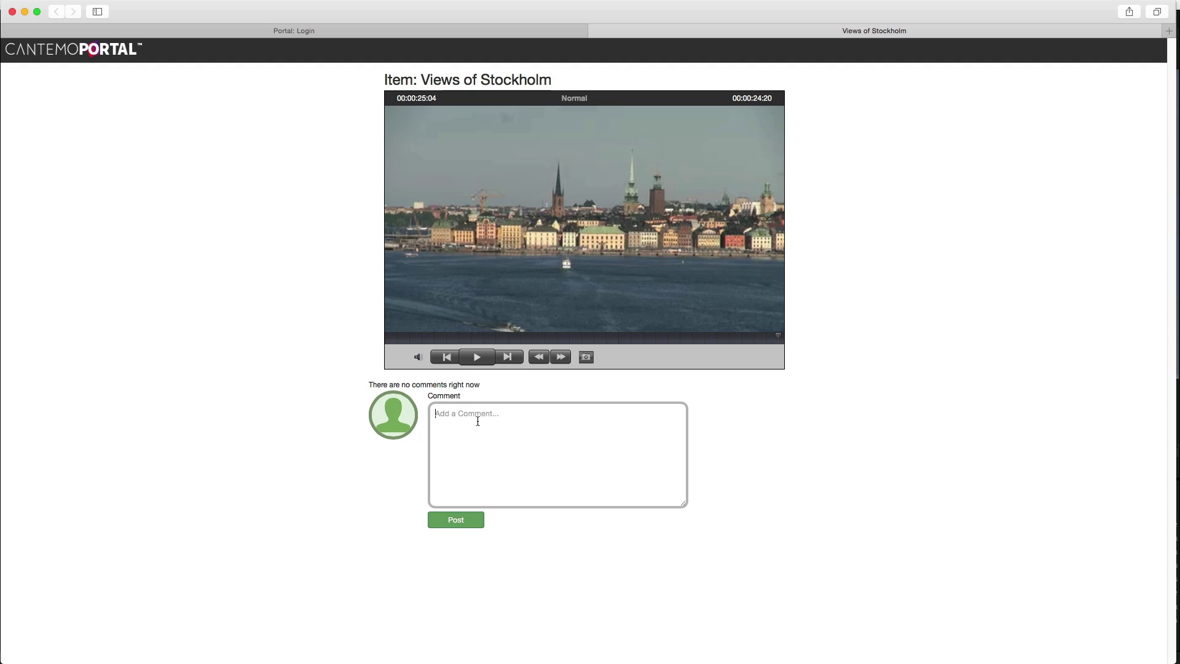
pyautogui.write('Looks')
pyautogui.write('reat so far.')
pyautogui.click(476, 521)
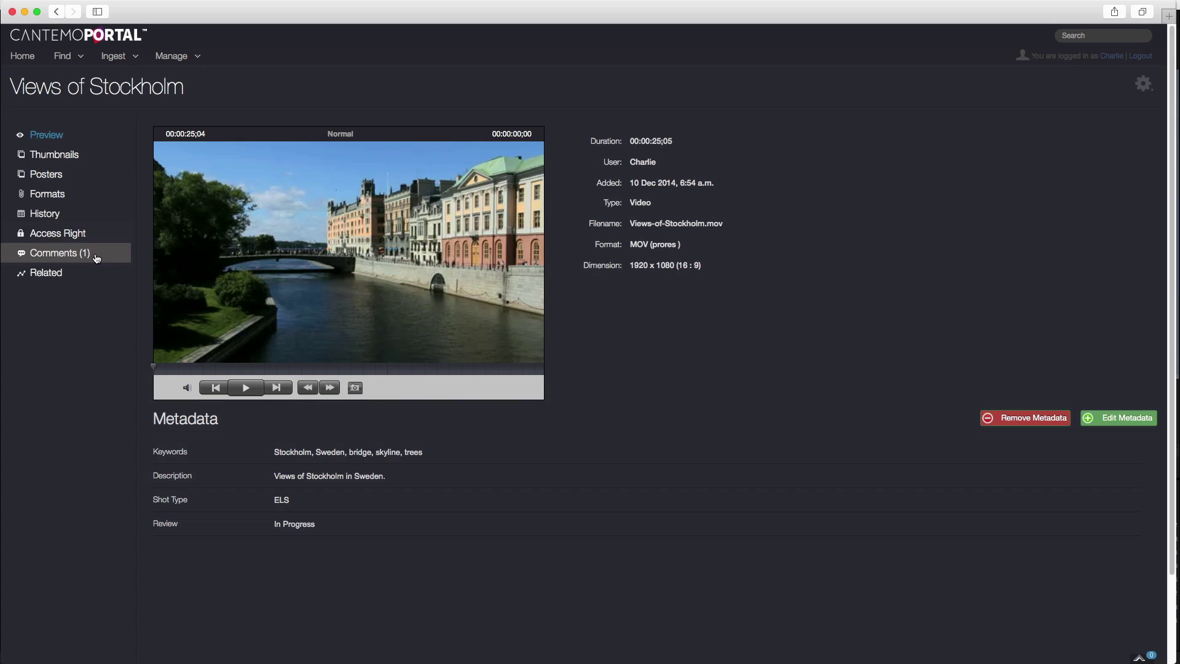
# Open the Comments (1) section in the Views of Stockholm sidebar.
pyautogui.click(95, 258)
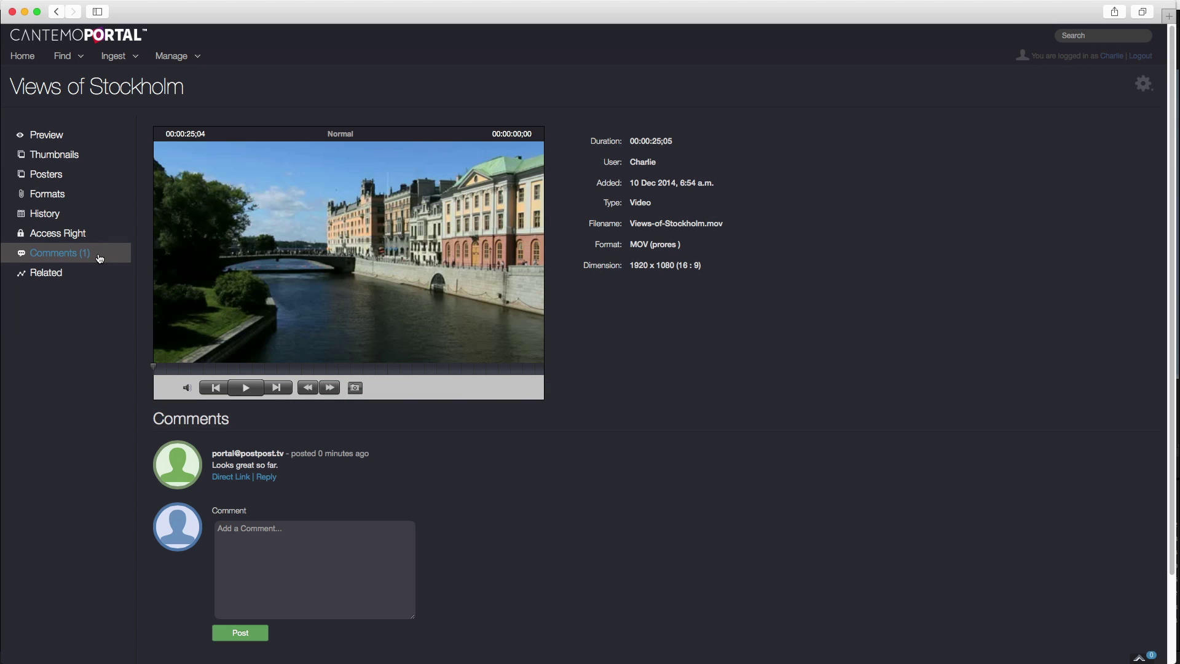